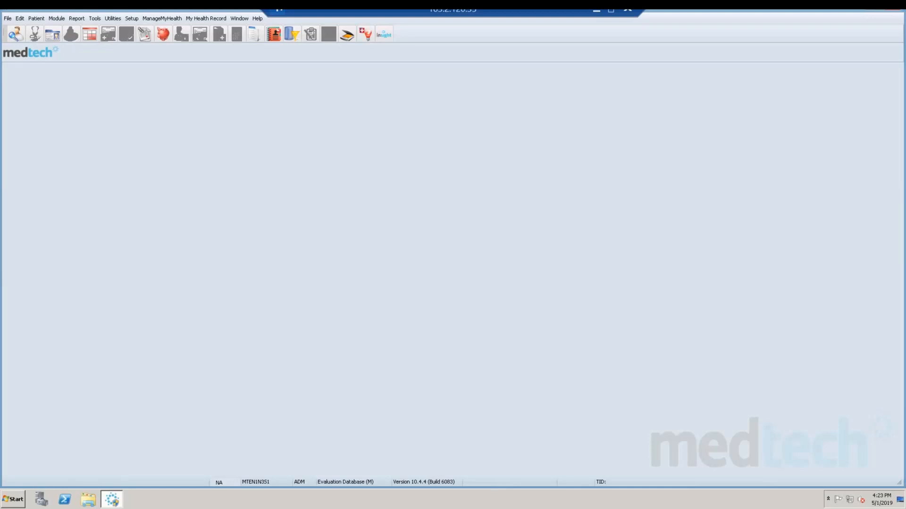
# - Search for the patient by surname and first initial and open the matching patient's record
pyautogui.click(37, 18)
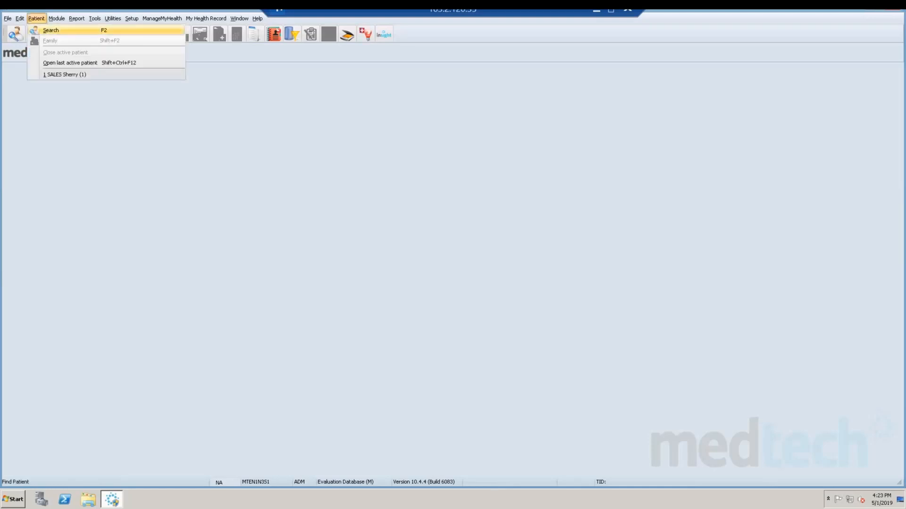
pyautogui.click(53, 30)
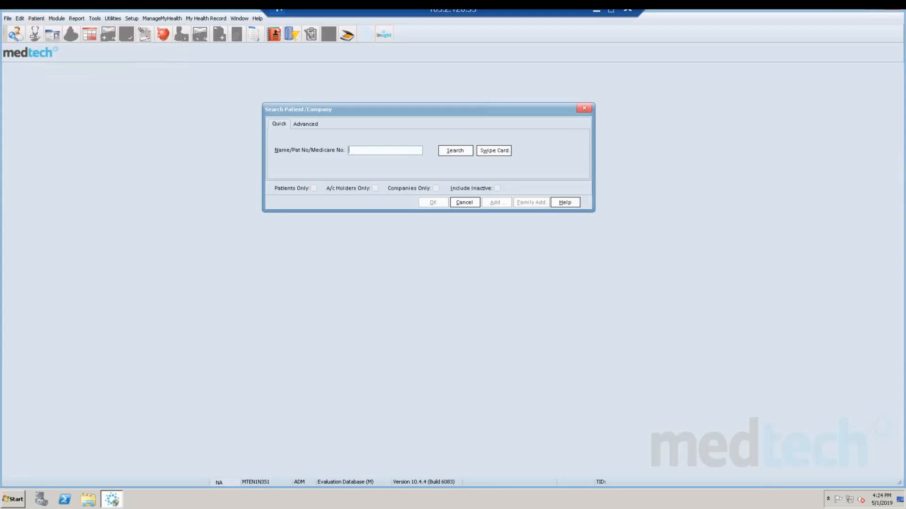
pyautogui.write('SALES S')
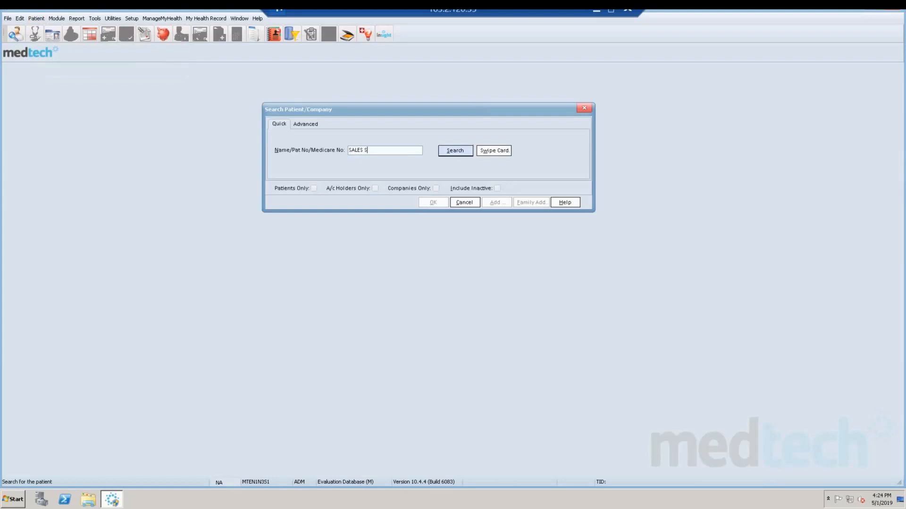
pyautogui.click(455, 150)
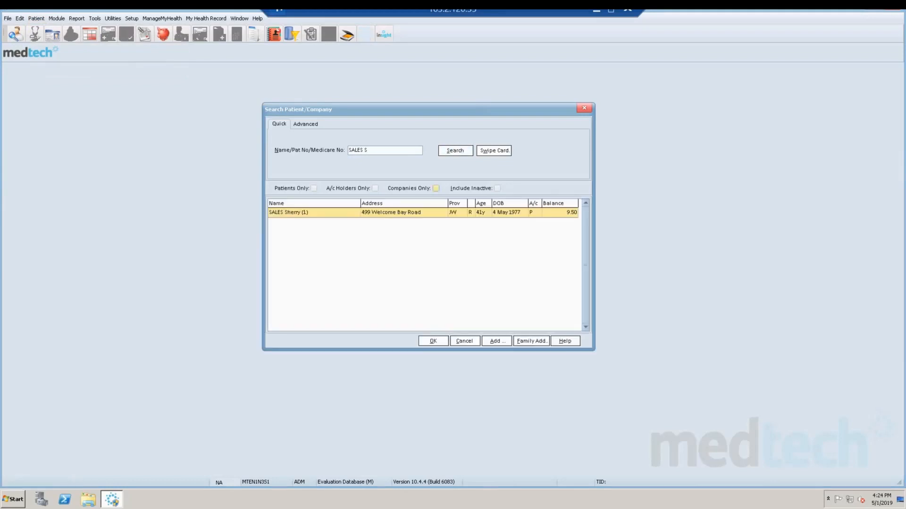
pyautogui.press('Return')
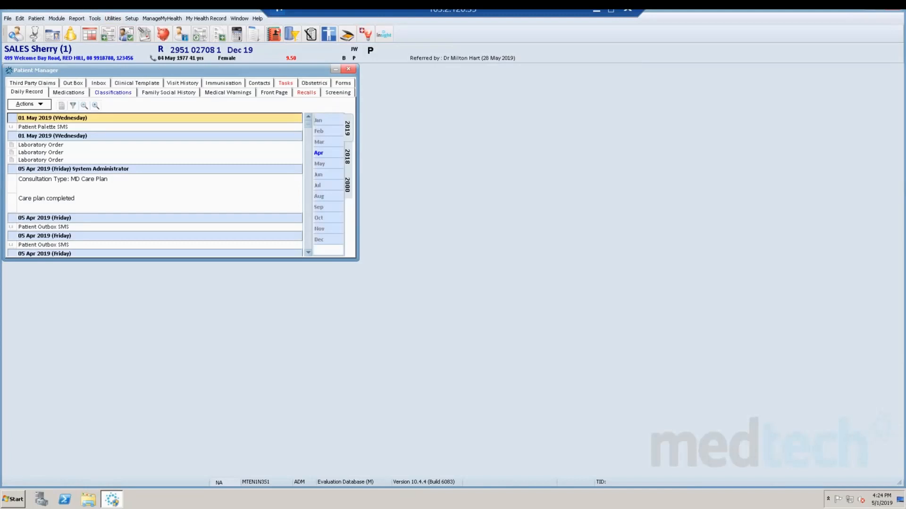
# - Start a new Laboratory Order document from the patient's outbox and show its Biochemistry tests
pyautogui.click(73, 83)
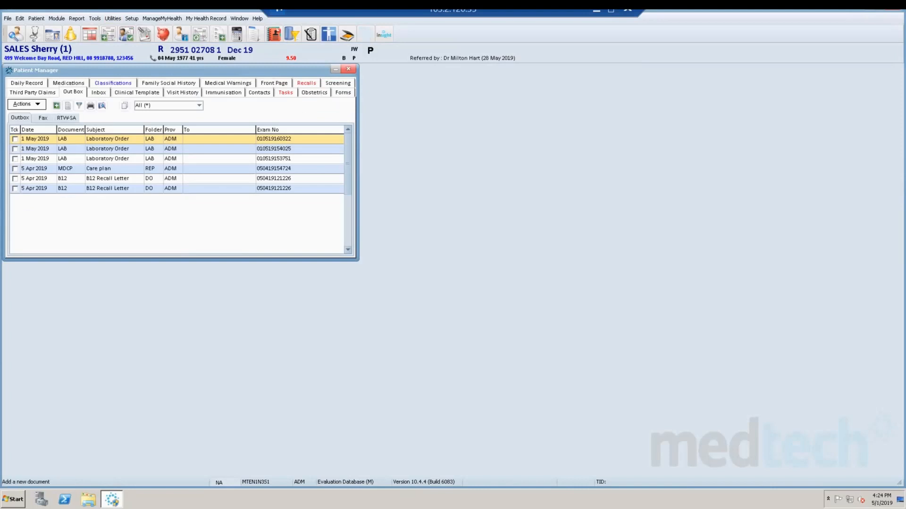
pyautogui.click(56, 105)
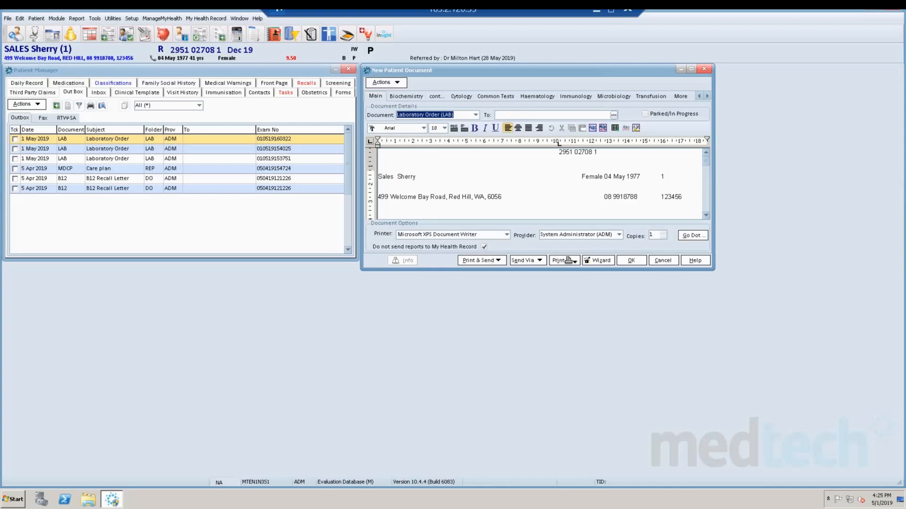
pyautogui.click(406, 96)
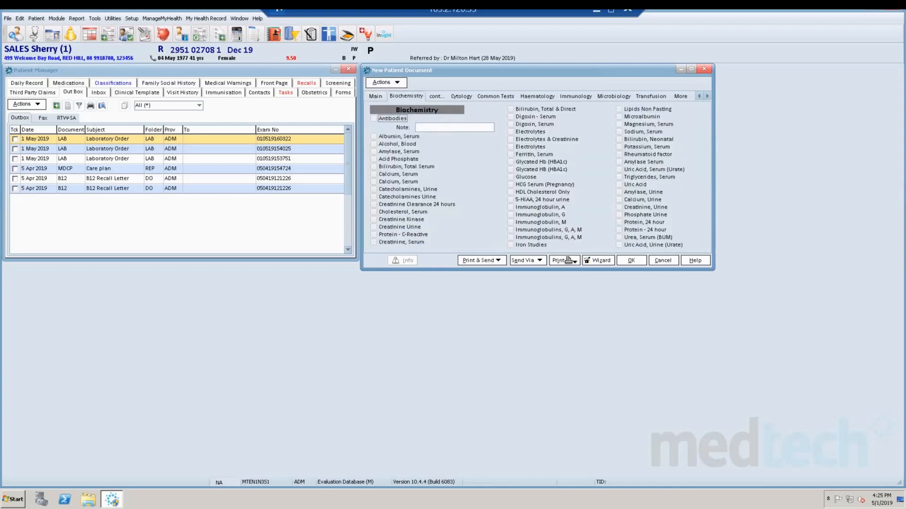
pyautogui.click(439, 127)
pyautogui.write('chccks')
pyautogui.press('BackSpace')
pyautogui.write('for vitals')
pyautogui.press('BackSpace')
pyautogui.press('BackSpace')
pyautogui.press('BackSpace')
pyautogui.press('BackSpace')
pyautogui.press('BackSpace')
pyautogui.press('BackSpace')
pyautogui.press('BackSpace')
pyautogui.press('BackSpace')
pyautogui.press('BackSpace')
pyautogui.press('BackSpace')
pyautogui.press('BackSpace')
pyautogui.press('BackSpace')
pyautogui.press('BackSpace')
pyautogui.press('BackSpace')
pyautogui.press('BackSpace')
pyautogui.press('BackSpace')
# - Open the B12 Recall Letter in the outbox document setup, inspect its SMS template choices and leave without saving
pyautogui.click(132, 18)
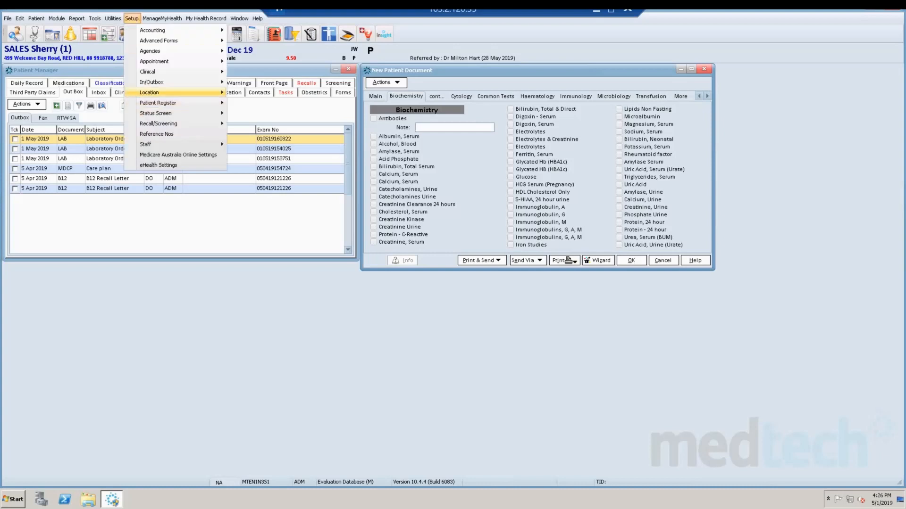
pyautogui.moveTo(156, 82)
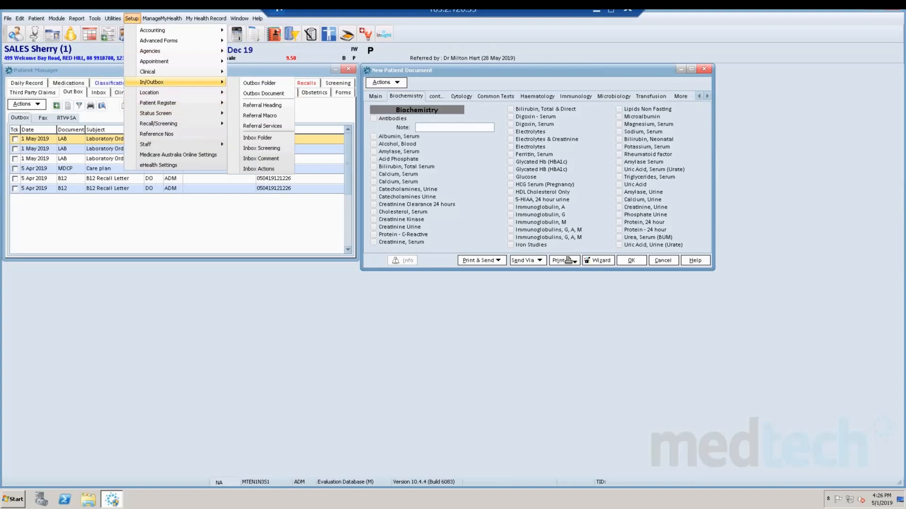
pyautogui.click(263, 93)
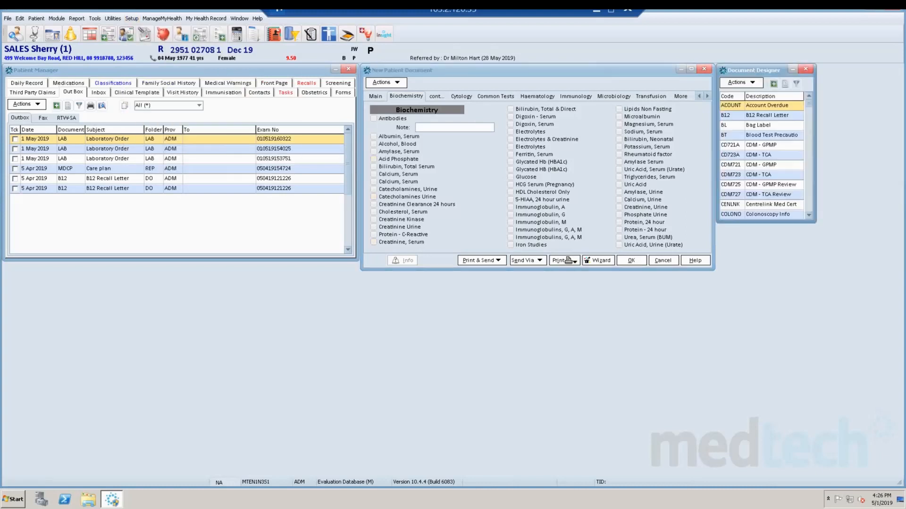
pyautogui.doubleClick(767, 115)
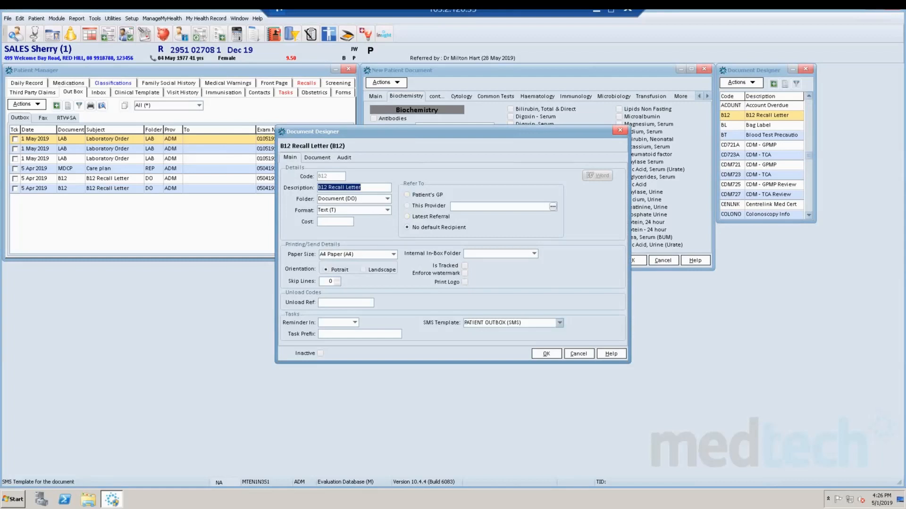
pyautogui.click(559, 323)
pyautogui.click(493, 332)
pyautogui.press('Escape')
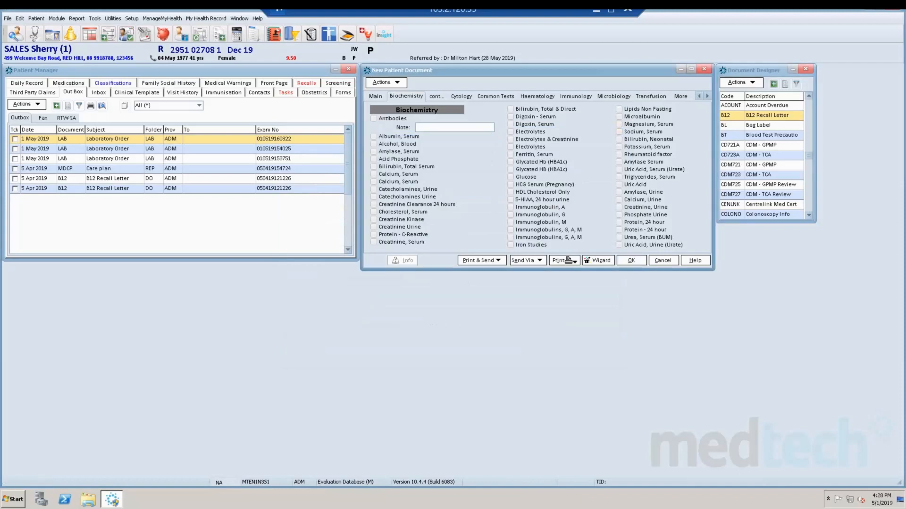
# - Close the Document Designer and view the new laboratory order's additional details with the task reminder and SMS options
pyautogui.click(805, 70)
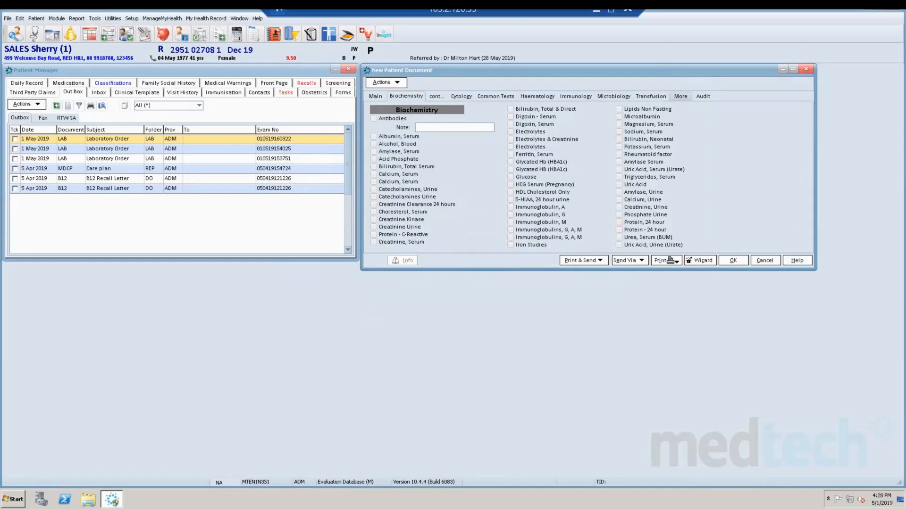
pyautogui.click(680, 96)
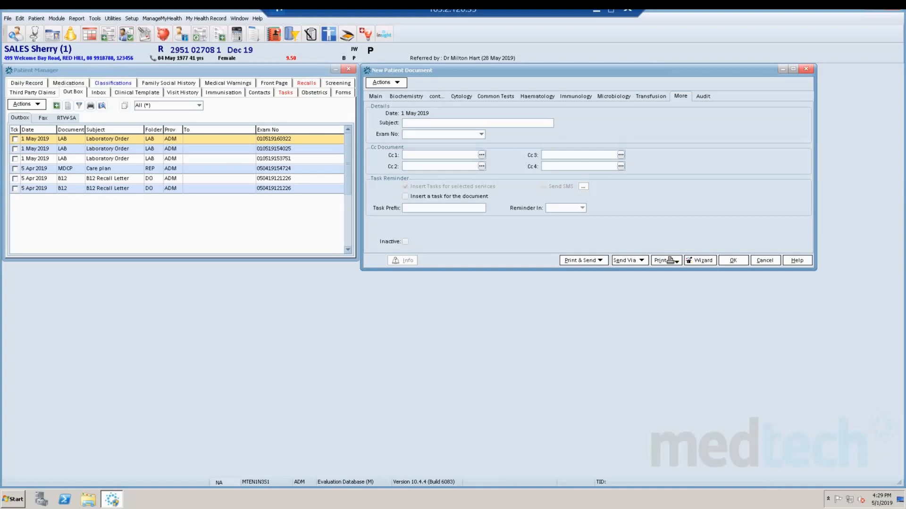
pyautogui.click(33, 34)
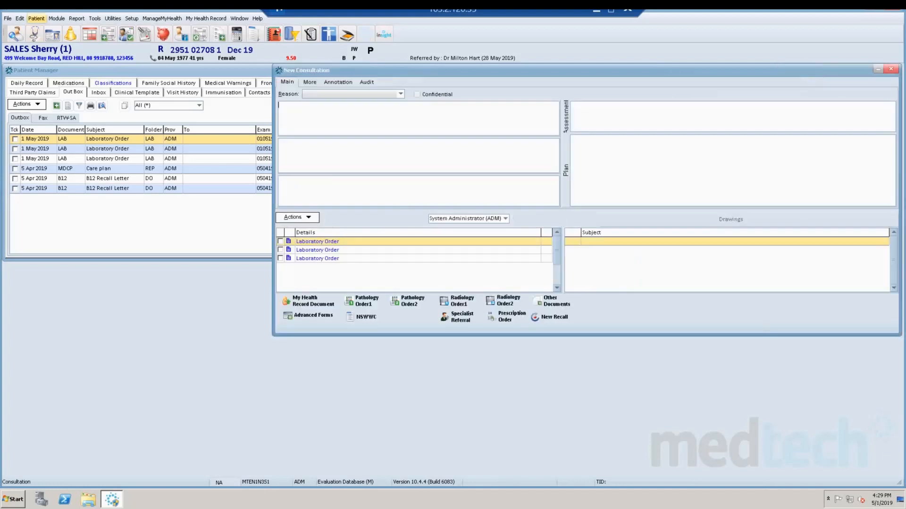
pyautogui.click(36, 18)
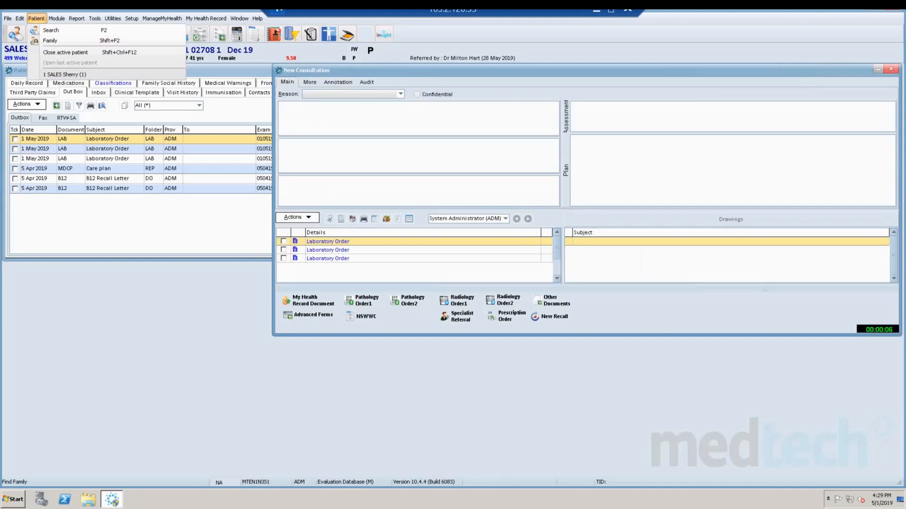
pyautogui.click(891, 70)
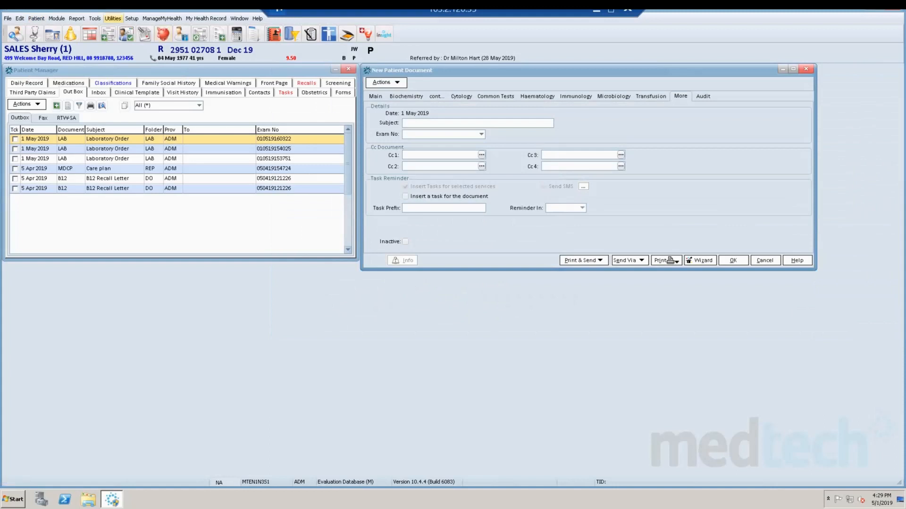
# - Compose an SMS to the active patient with the PATIENT OUTBOX (SMS) template and submit it for sending
pyautogui.click(57, 19)
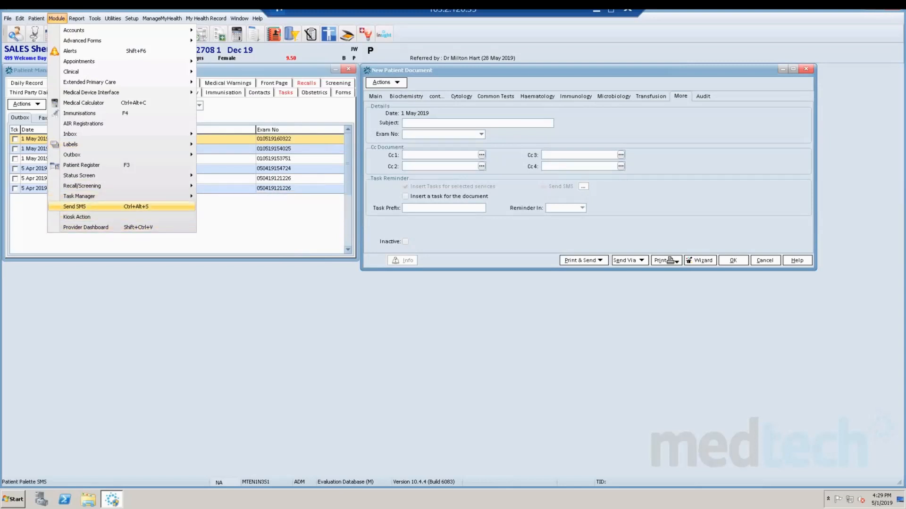
pyautogui.click(74, 207)
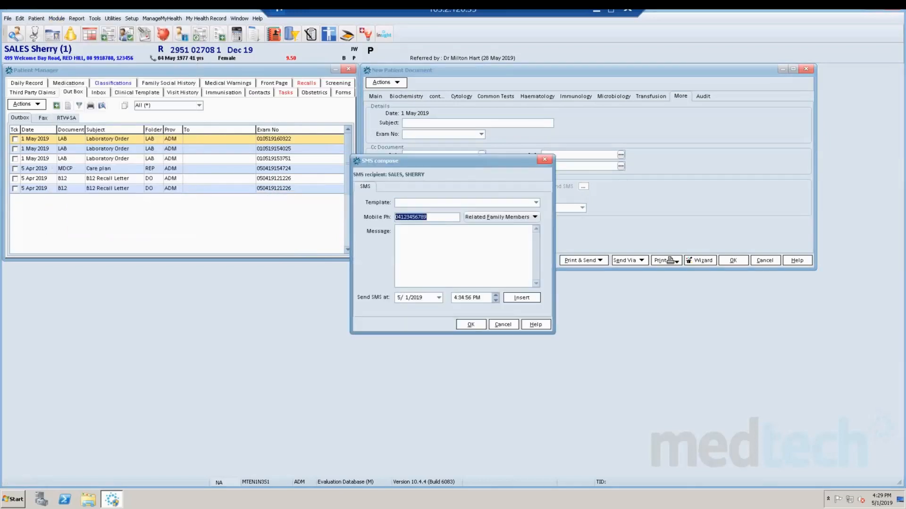
pyautogui.moveTo(554, 334); pyautogui.dragTo(632, 401)
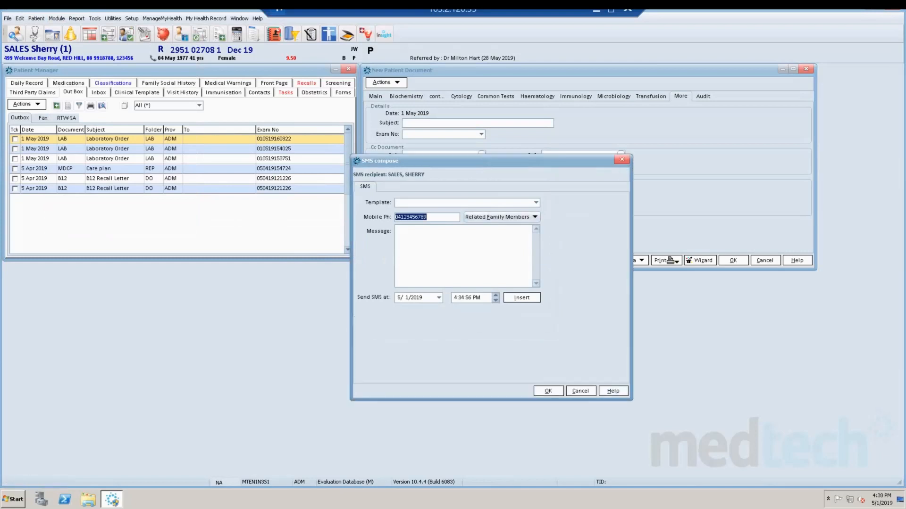
pyautogui.click(536, 203)
pyautogui.click(424, 208)
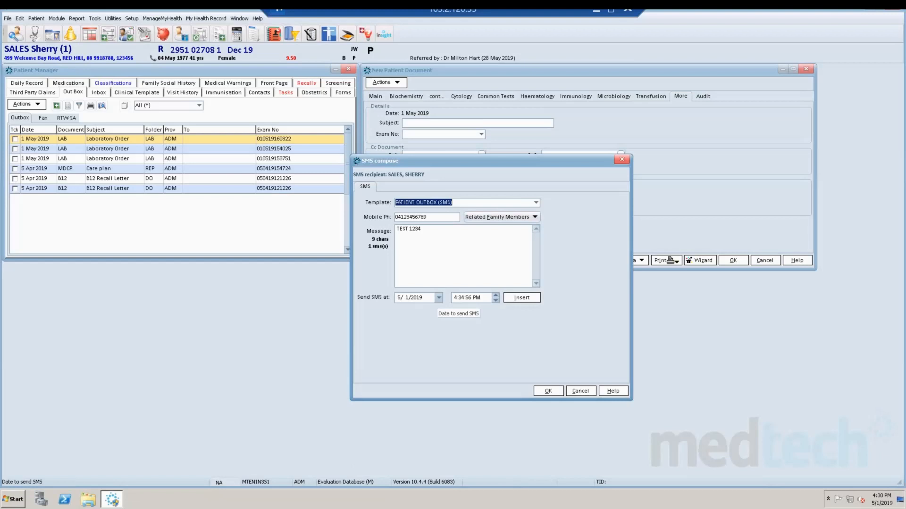
pyautogui.click(423, 229)
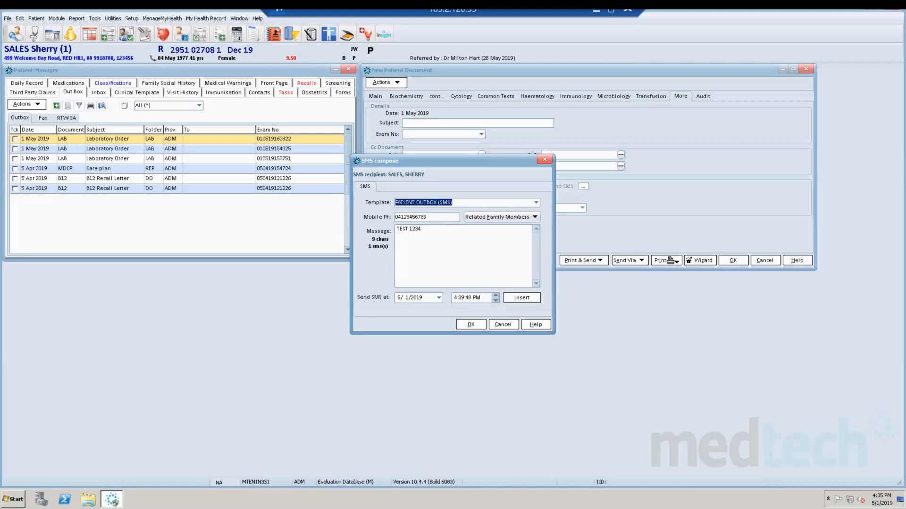
pyautogui.click(471, 324)
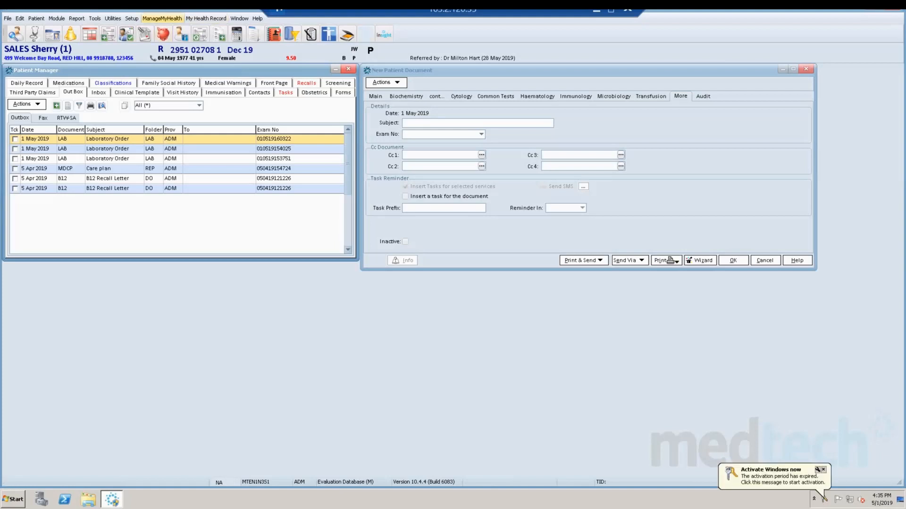
# - Open the SMS outbox of sent messages, then reposition and widen its window to review all the columns
pyautogui.click(162, 18)
pyautogui.moveTo(187, 84)
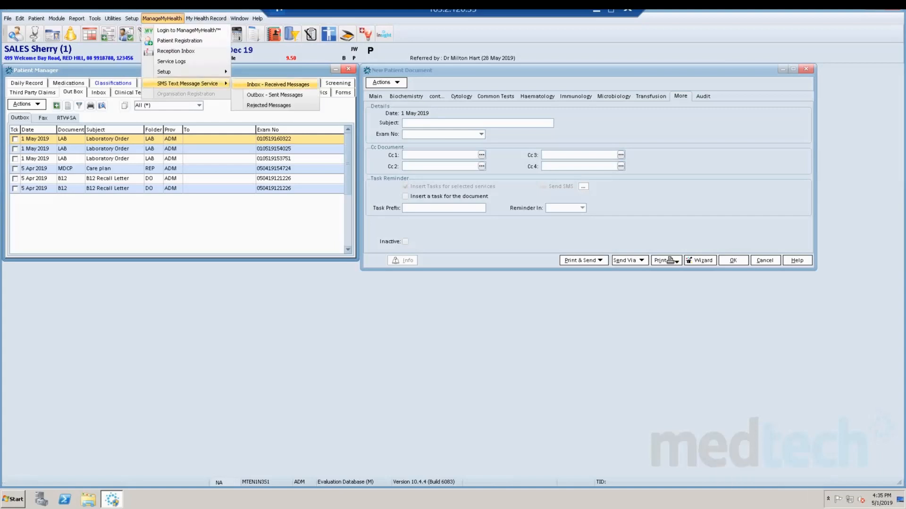
pyautogui.click(275, 94)
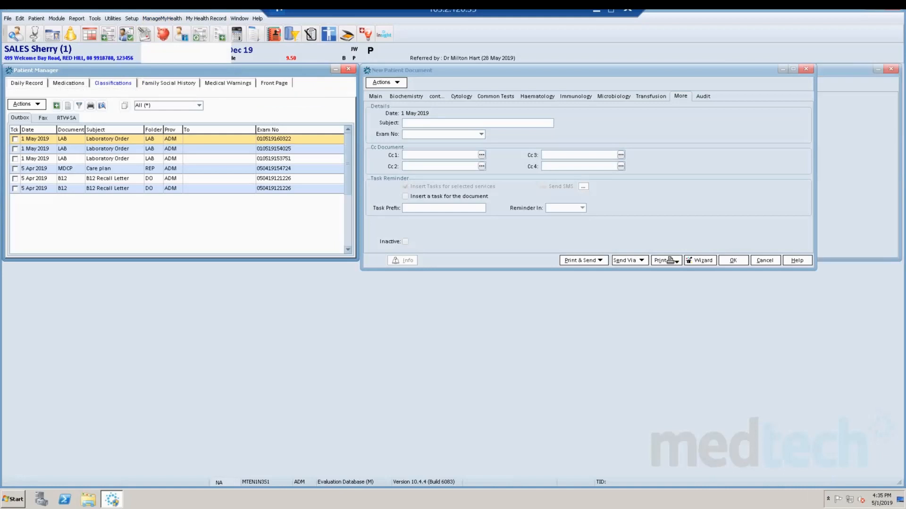
pyautogui.moveTo(519, 69); pyautogui.dragTo(228, 215)
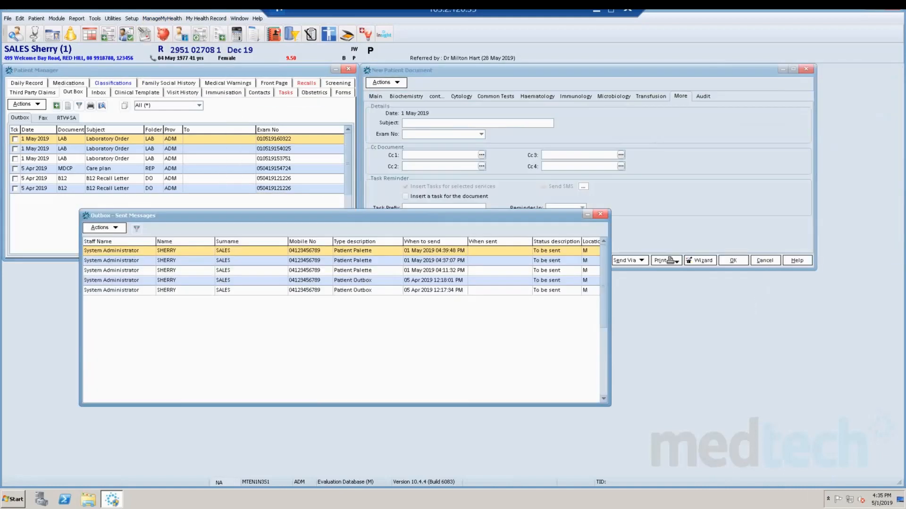
pyautogui.moveTo(610, 309); pyautogui.dragTo(778, 309)
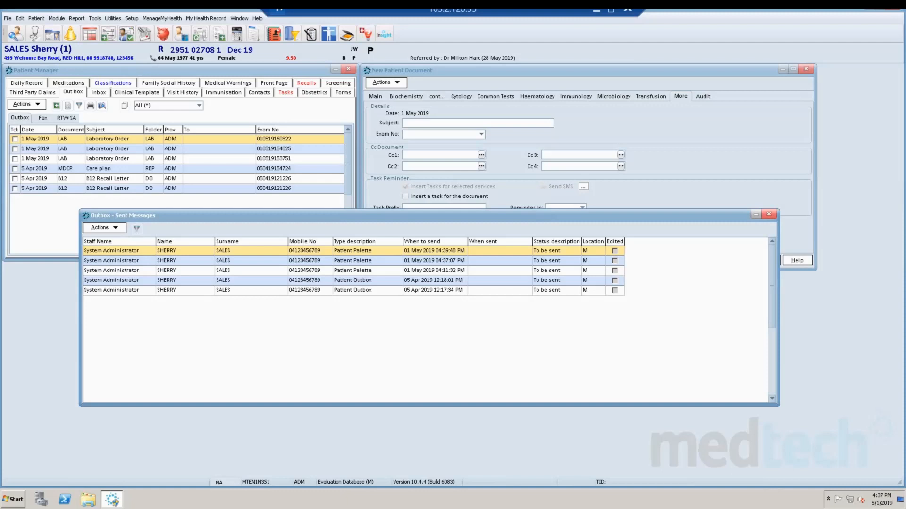
# - Examine the filter options for submitted SMS messages, choosing Patient Outbox (OUTBOX) as the type
pyautogui.click(136, 229)
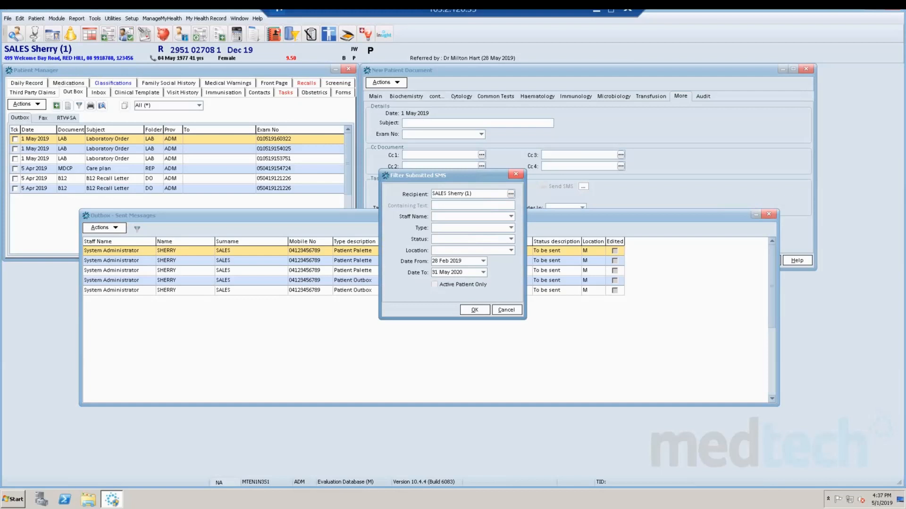
pyautogui.click(510, 228)
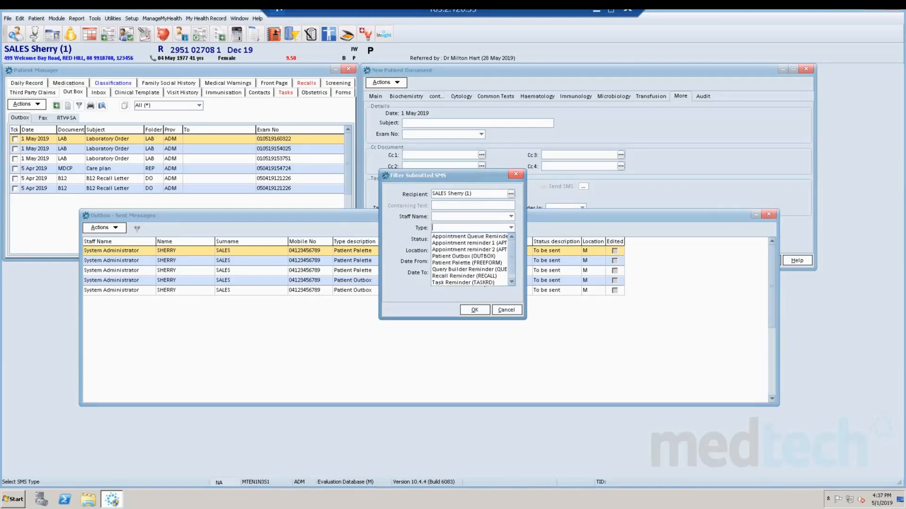
pyautogui.click(464, 256)
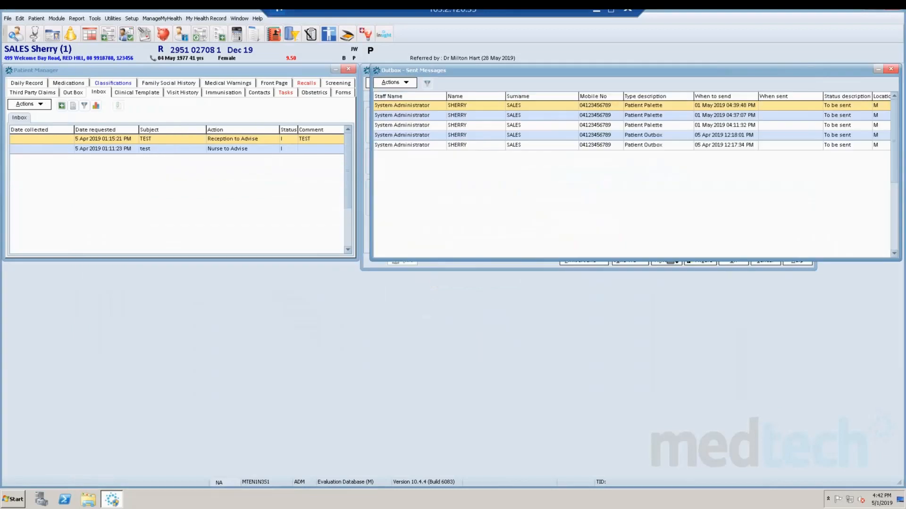
# - Close the sent messages list and discard the new patient document without saving
pyautogui.press('Escape')
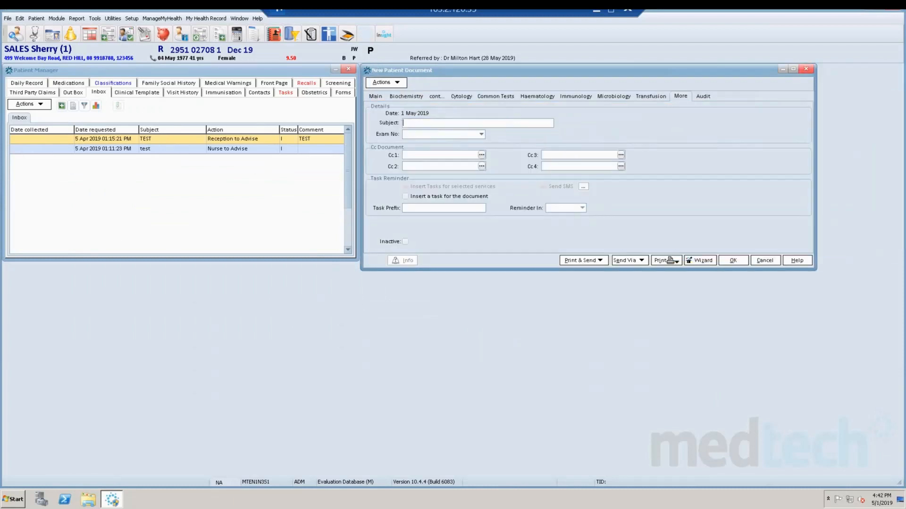
pyautogui.press('Escape')
pyautogui.press('n')
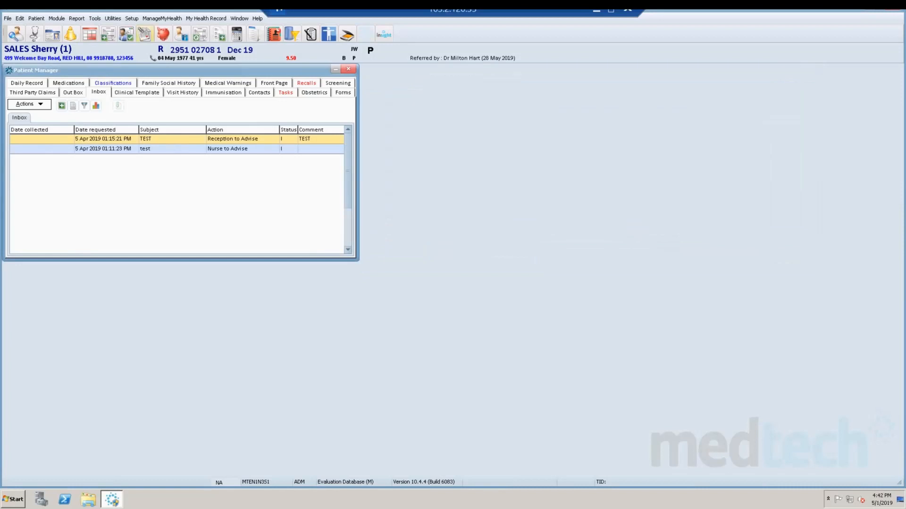
# - Open the setup list of inbox actions and widen its window to show all the columns
pyautogui.click(132, 19)
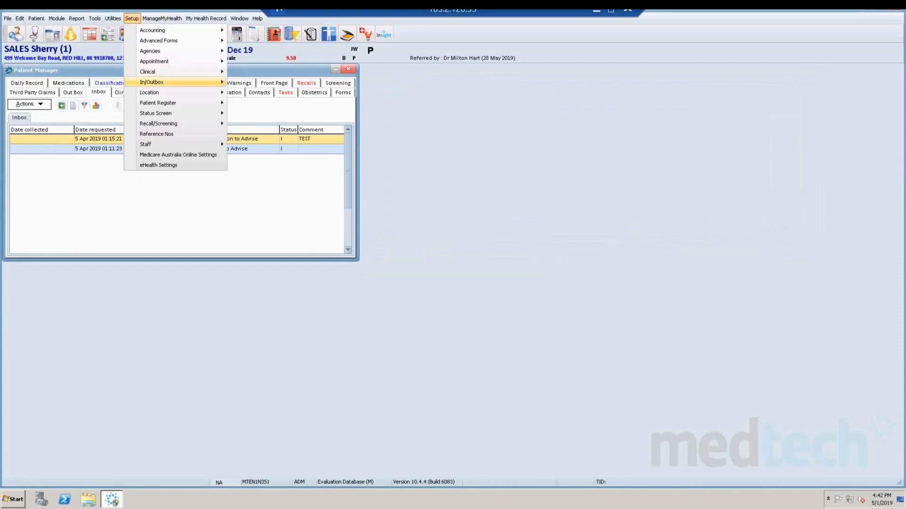
pyautogui.moveTo(155, 82)
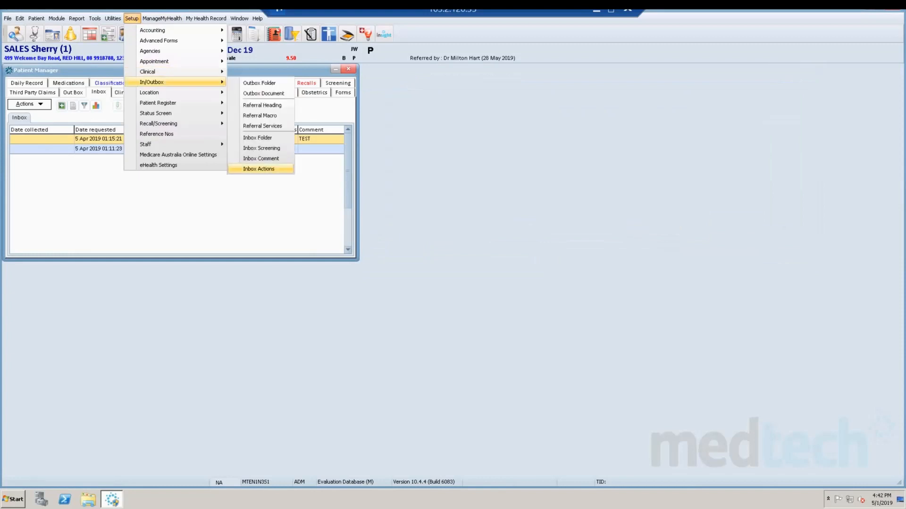
pyautogui.click(259, 169)
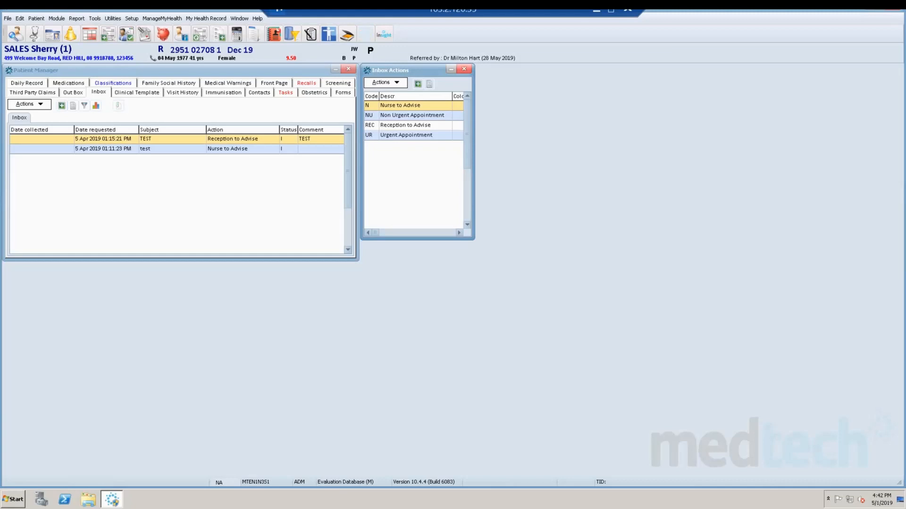
pyautogui.moveTo(473, 156); pyautogui.dragTo(740, 156)
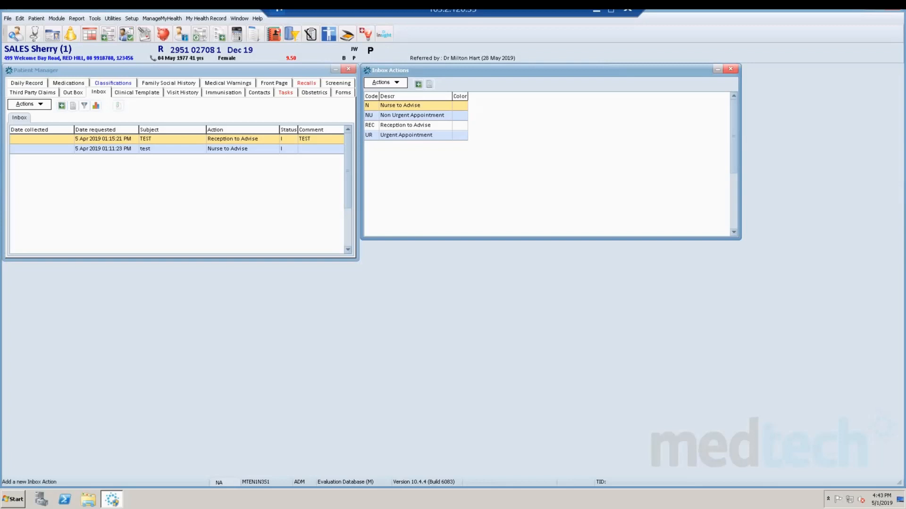
# - Draft a new inbox action with the description Nurse to Advise, and cancel it without saving
pyautogui.click(417, 84)
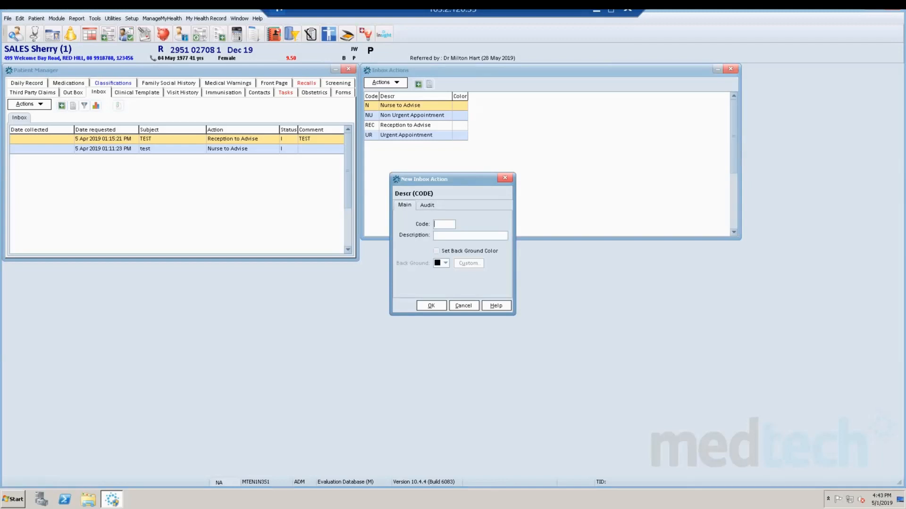
pyautogui.write('NnUR')
pyautogui.press('BackSpace')
pyautogui.press('BackSpace')
pyautogui.press('BackSpace')
pyautogui.write('N')
pyautogui.press('BackSpace')
pyautogui.write('Nurse to Advise')
pyautogui.hotkey('shift', 'Tab')
pyautogui.press('Escape')
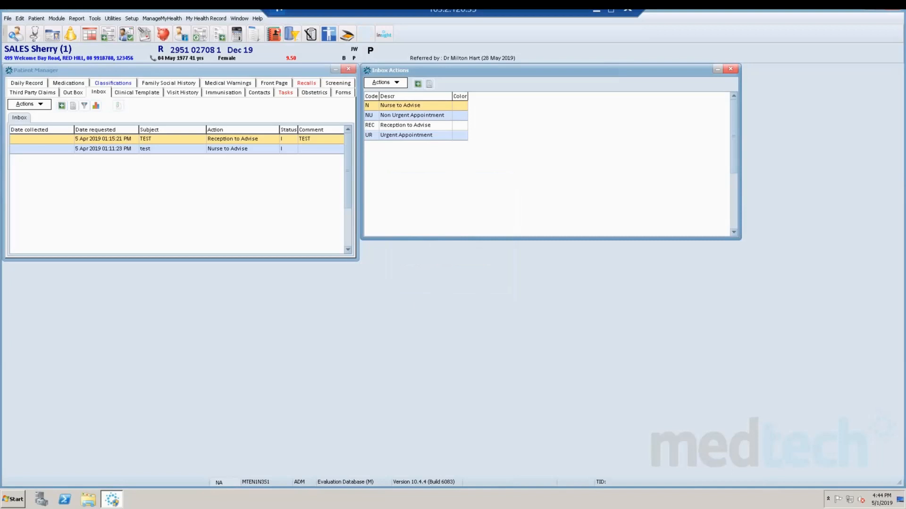
# - Open the existing Nurse to Advise inbox action to review its details, and close it
pyautogui.press('Return')
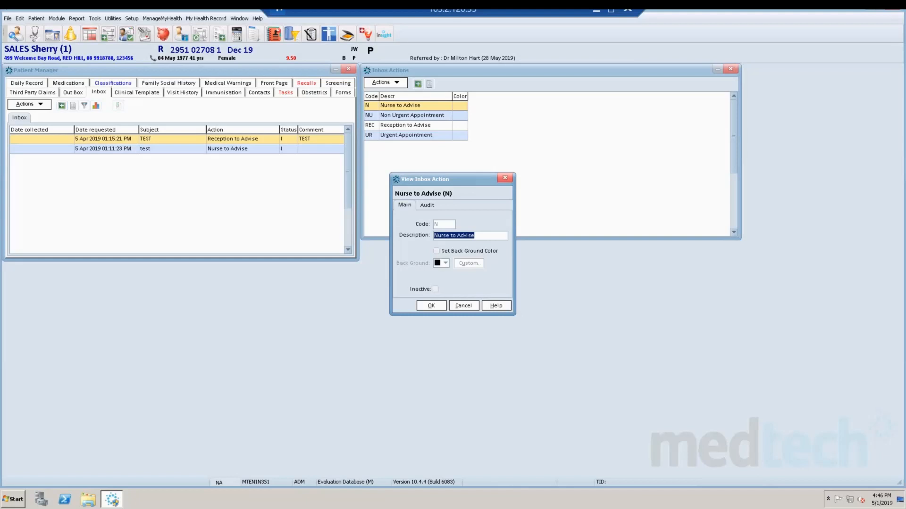
pyautogui.press('Return')
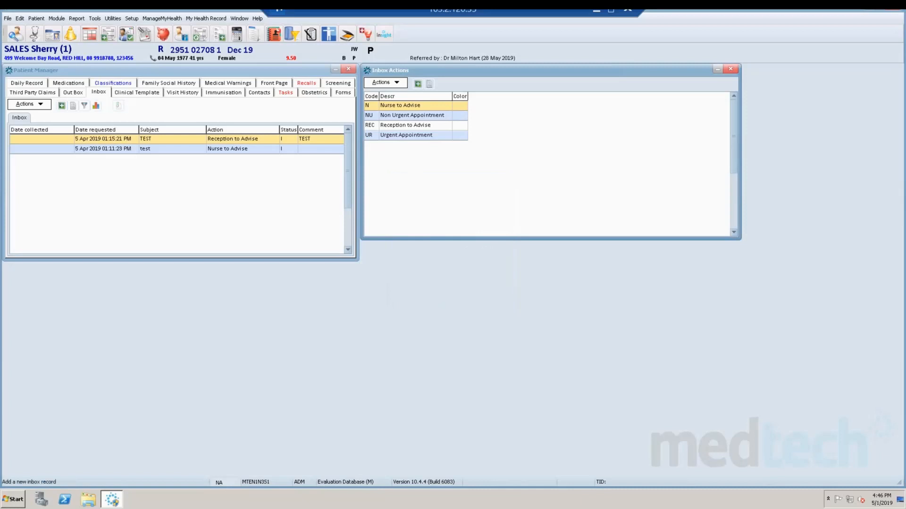
# - Start a new patient inbox record with the action Non Urgent Appointment (NU), and cancel it without saving
pyautogui.click(61, 105)
pyautogui.moveTo(566, 70); pyautogui.dragTo(368, 191)
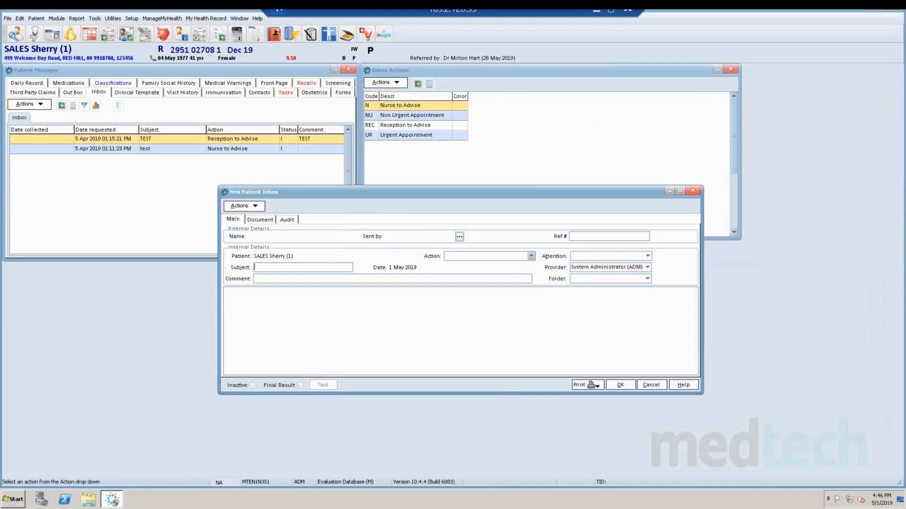
pyautogui.click(531, 256)
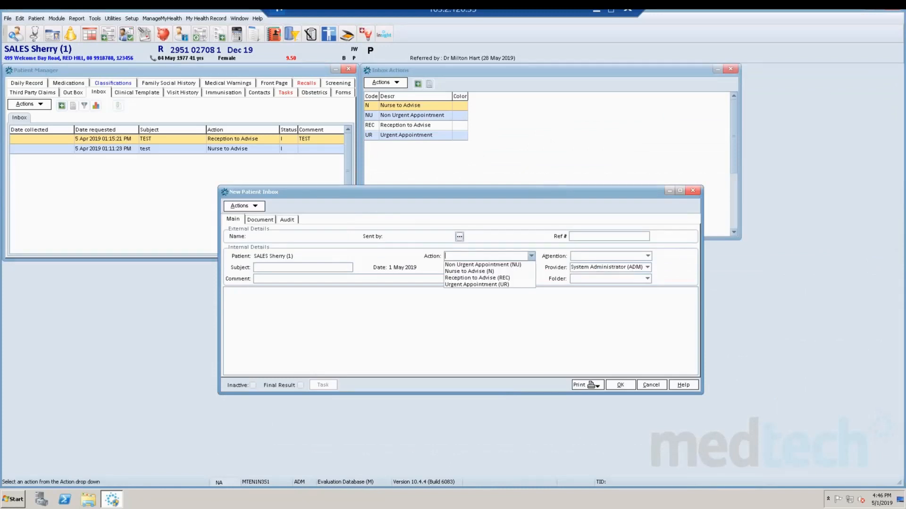
pyautogui.click(470, 271)
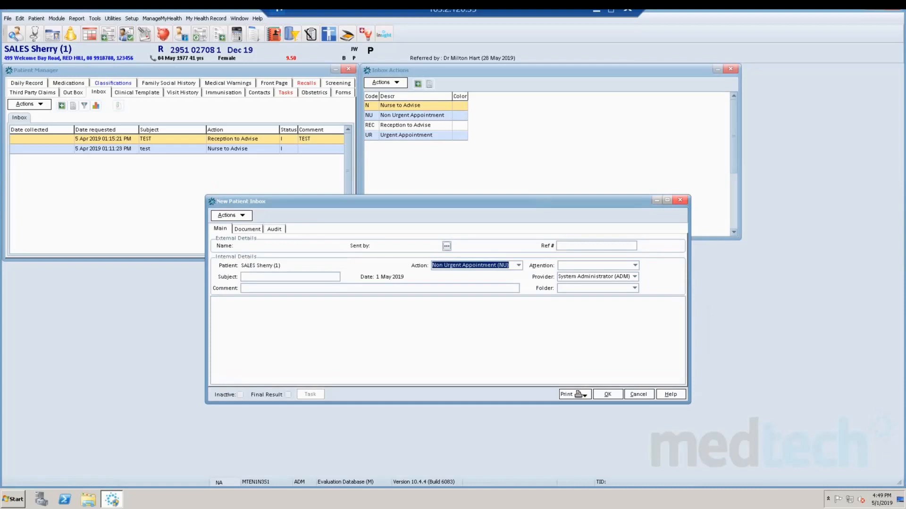
pyautogui.press('Escape')
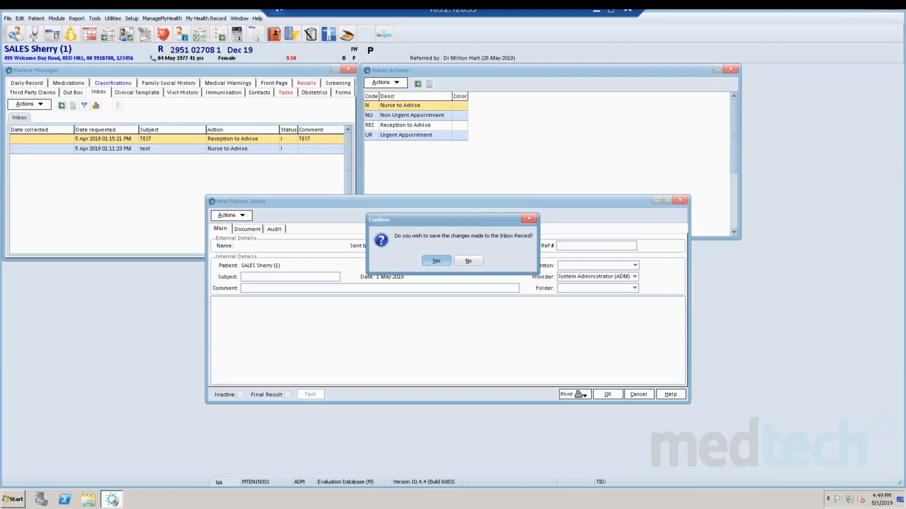
pyautogui.press('Return')
pyautogui.press('Return')
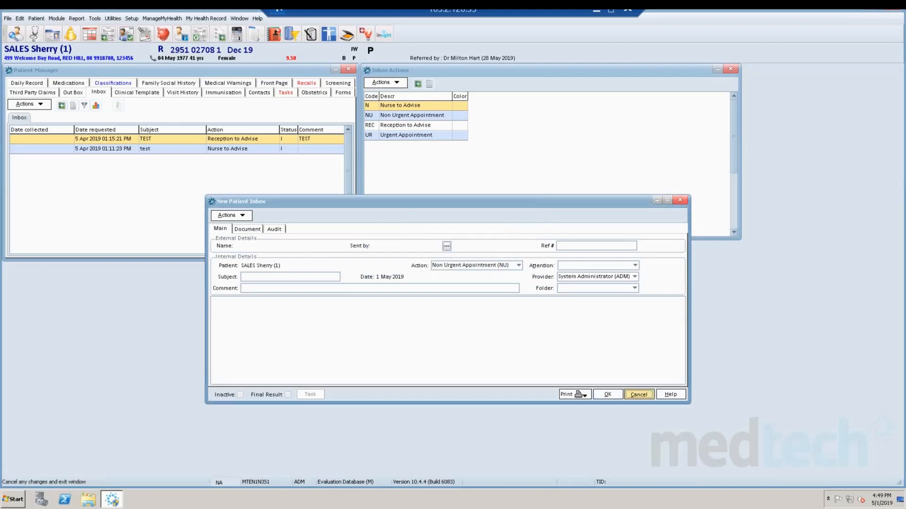
pyautogui.click(638, 394)
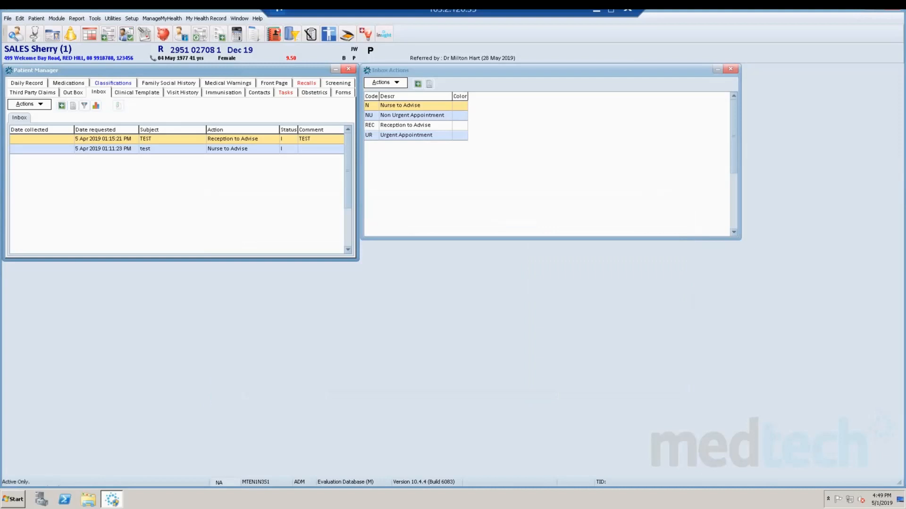
# - Examine the action criteria in the patient inbox filter, trying Nurse to Advise (N), and close the filter with all actions selected
pyautogui.click(85, 105)
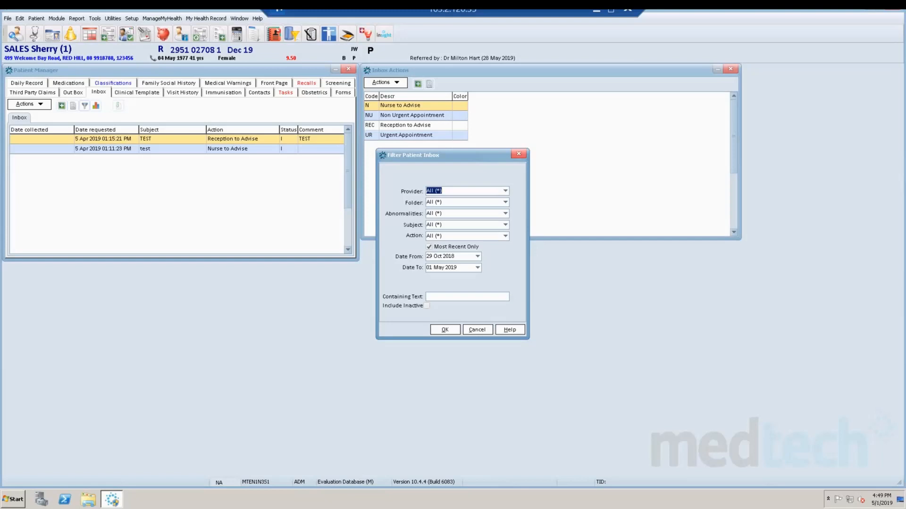
pyautogui.click(505, 237)
pyautogui.click(506, 236)
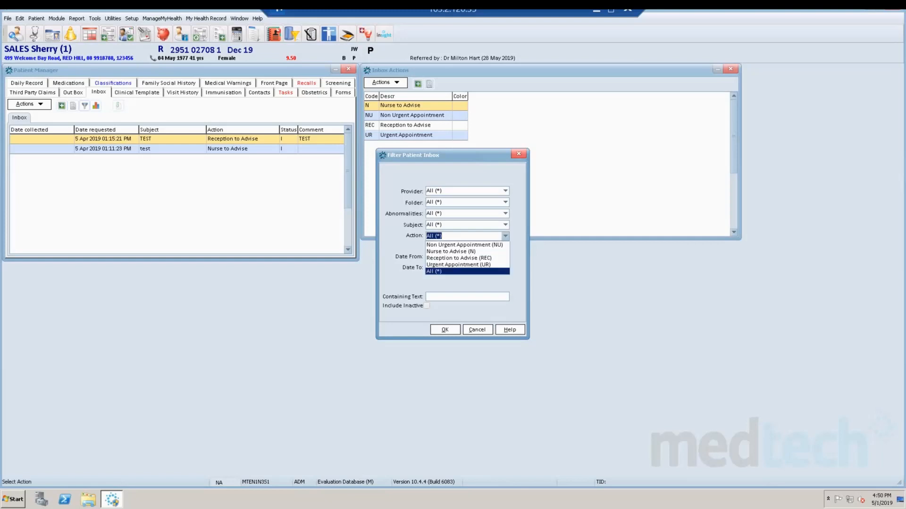
pyautogui.click(467, 252)
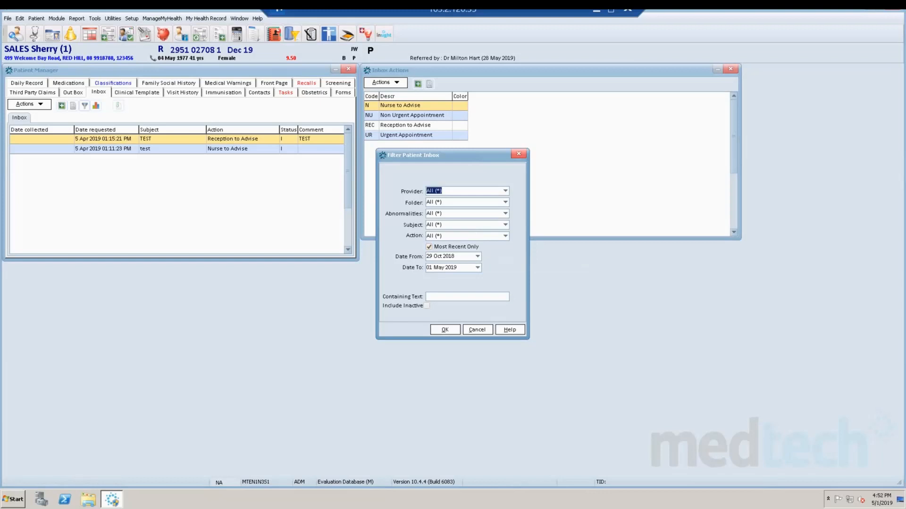
pyautogui.press('Return')
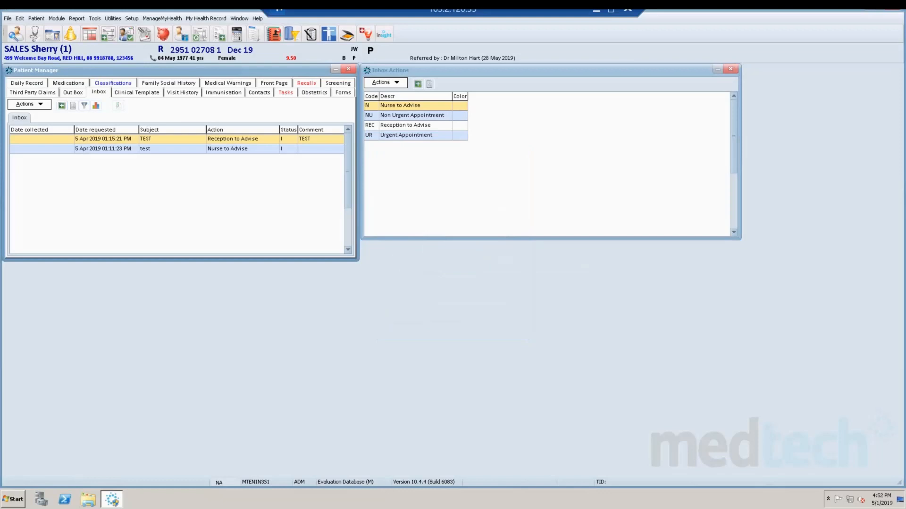
# - Open the patient's TEST inbox record and change its action to Nurse to Advise (N), leaving the attention field blank
pyautogui.press('Return')
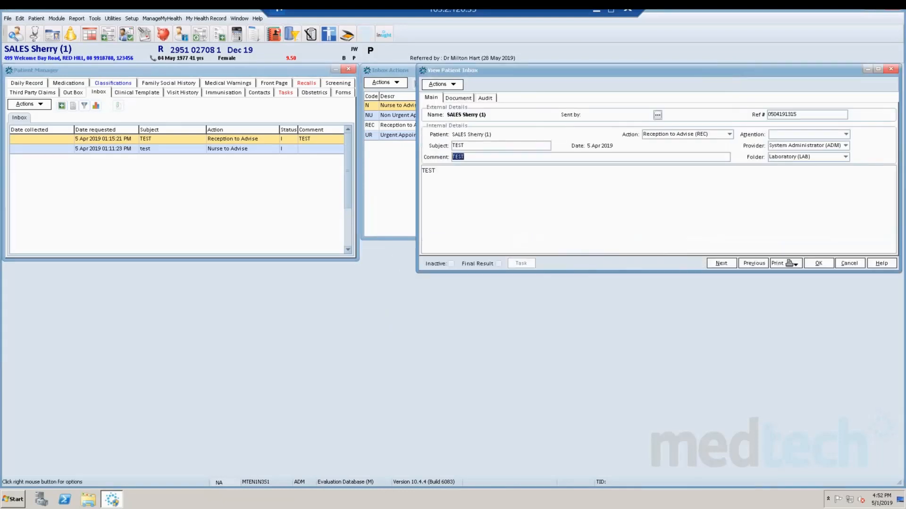
pyautogui.moveTo(566, 71); pyautogui.dragTo(209, 234)
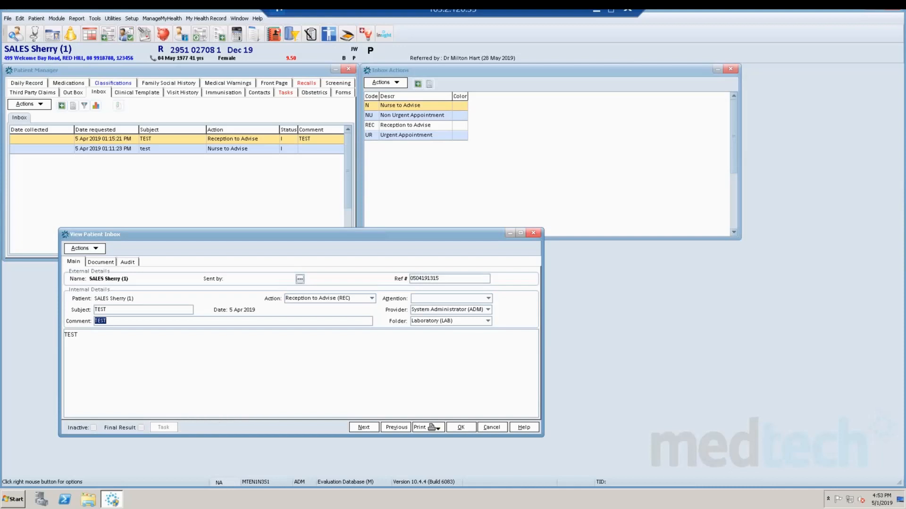
pyautogui.click(488, 299)
pyautogui.click(415, 310)
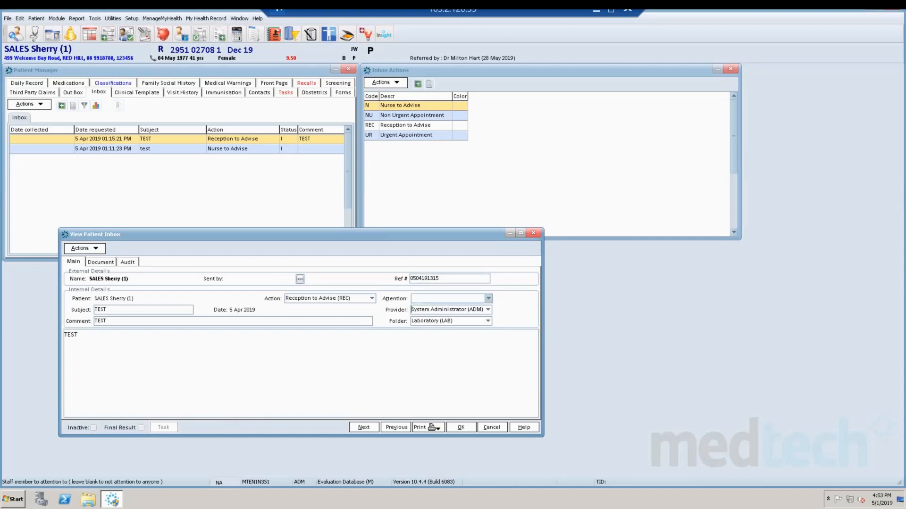
pyautogui.click(488, 299)
pyautogui.click(489, 298)
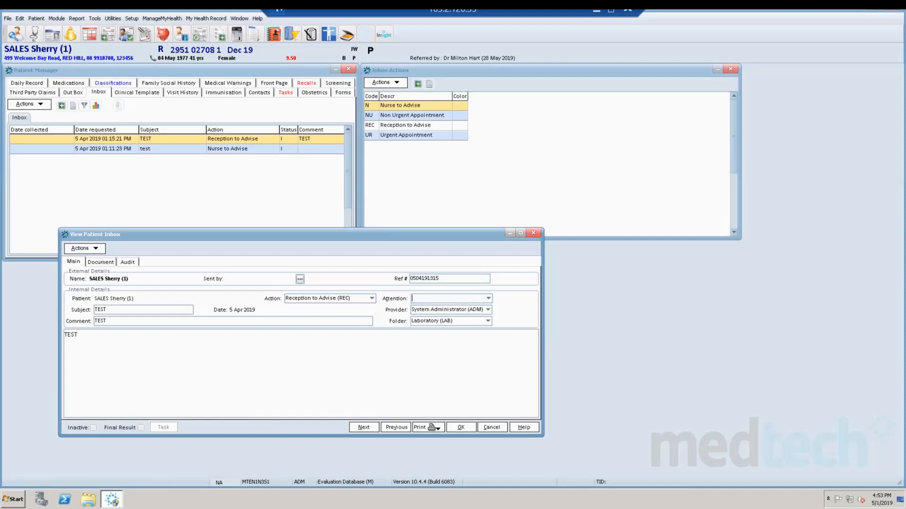
pyautogui.click(372, 299)
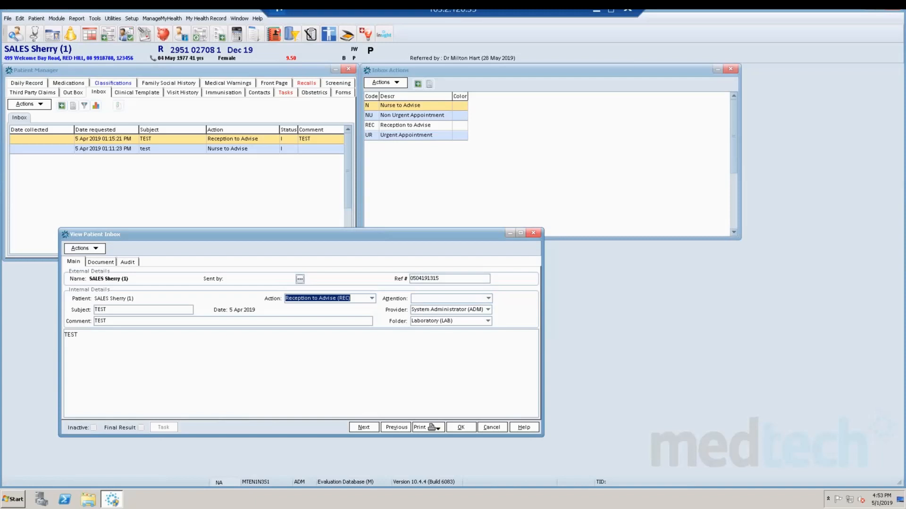
pyautogui.click(372, 298)
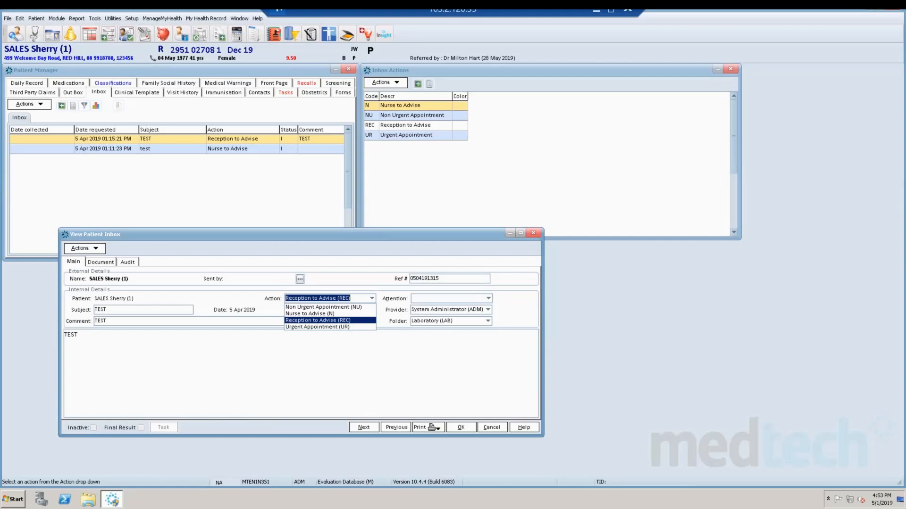
pyautogui.click(310, 314)
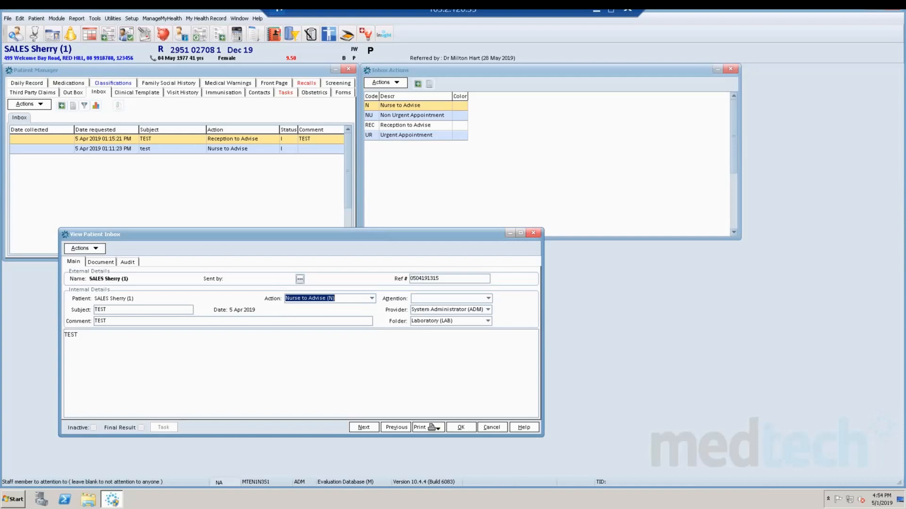
pyautogui.click(414, 299)
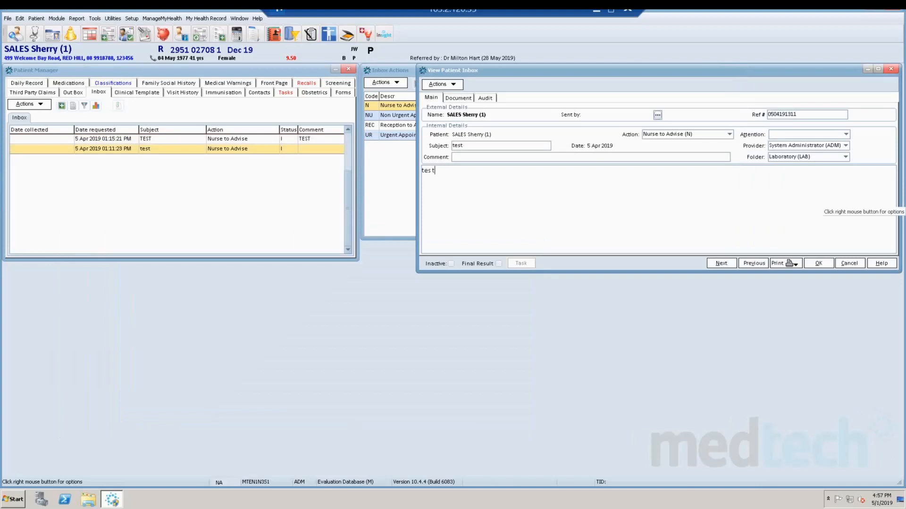
# - Reposition the window of the second inbox record, test, and save the record
pyautogui.moveTo(614, 71); pyautogui.dragTo(551, 86)
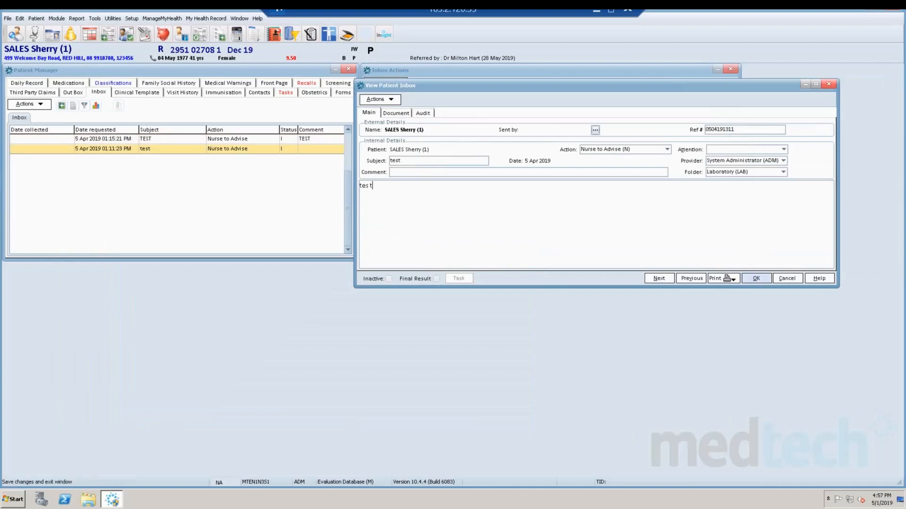
pyautogui.click(756, 278)
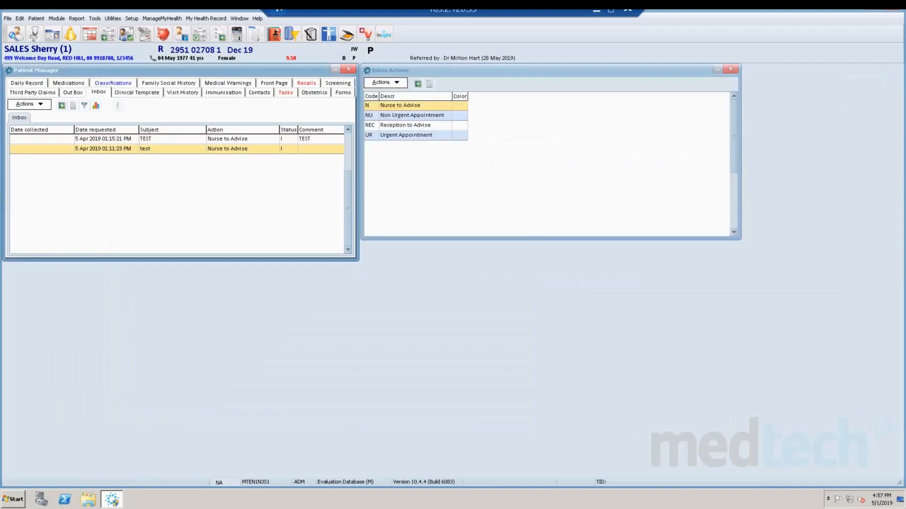
# - Review the patient's test task, checking its next patient visit and staff task details, and close it
pyautogui.click(285, 93)
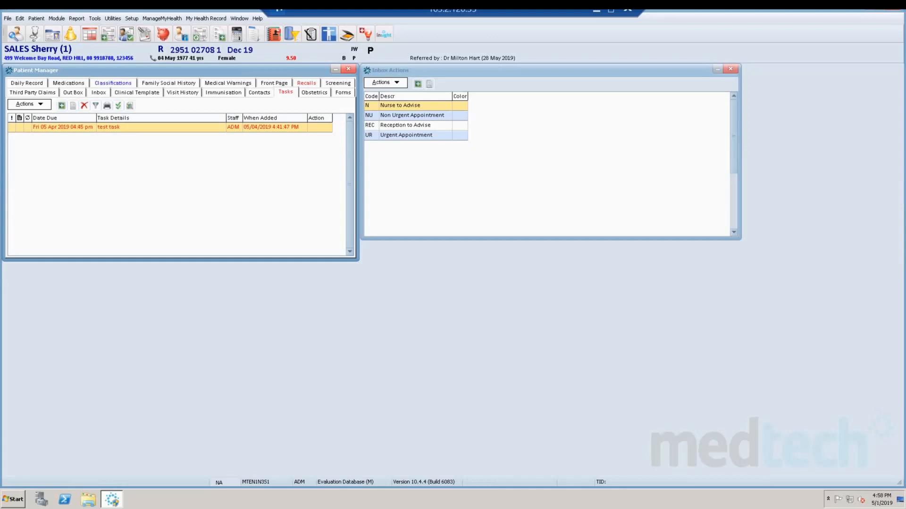
pyautogui.press('Return')
pyautogui.click(447, 162)
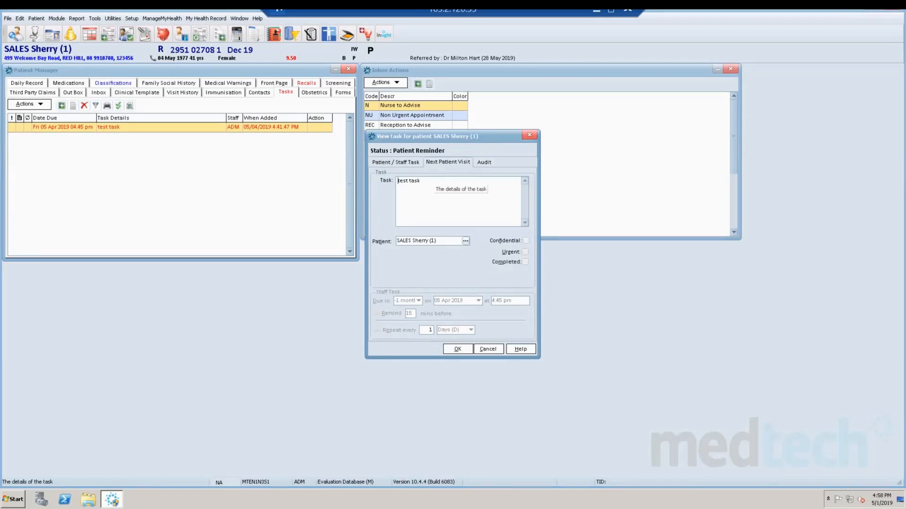
pyautogui.click(395, 162)
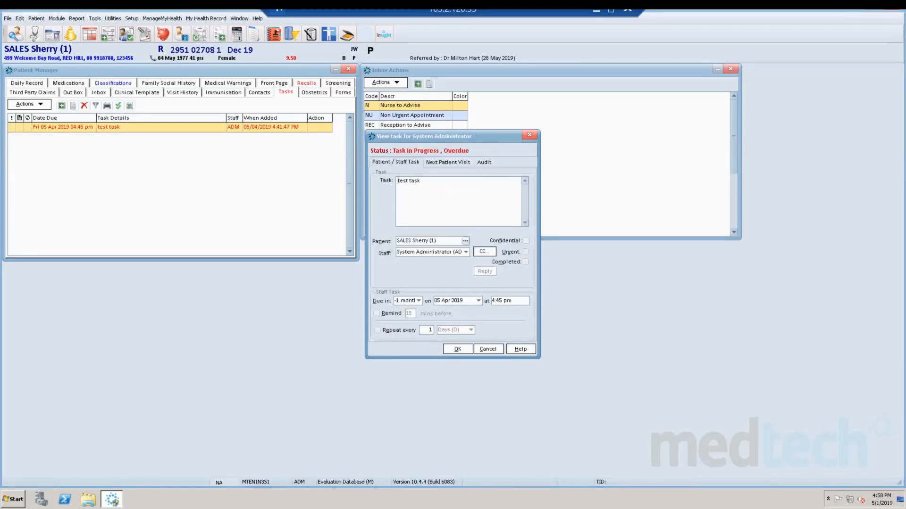
pyautogui.click(529, 135)
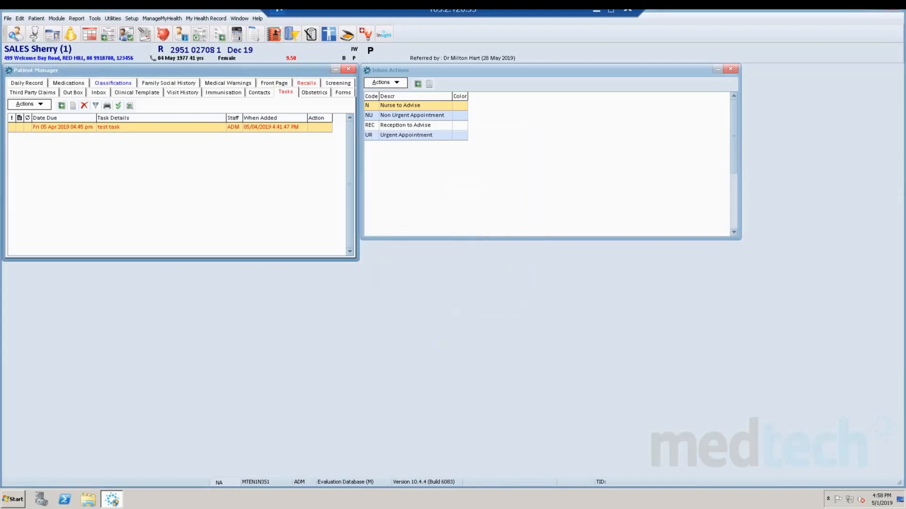
# - Set the staff member in the patient's task filter to Dr MedTech (DR)
pyautogui.click(95, 105)
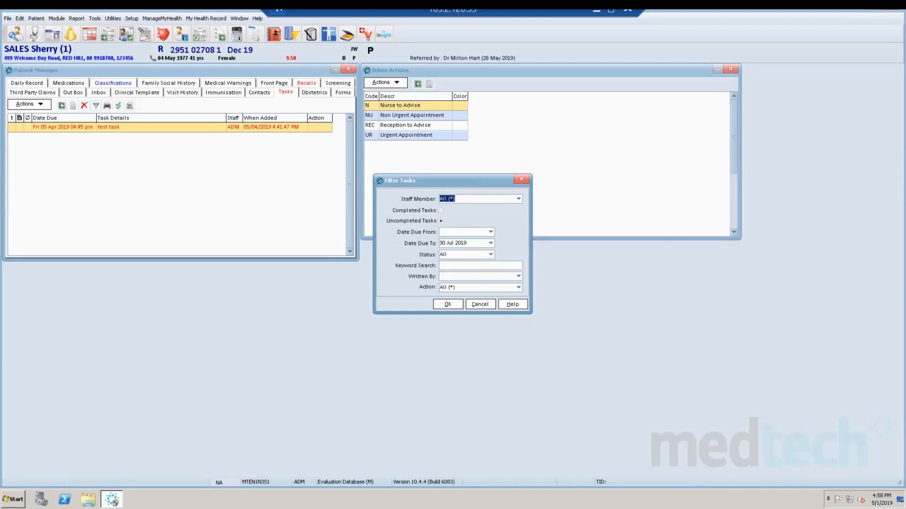
pyautogui.click(518, 199)
pyautogui.scroll(2, 476, 231)
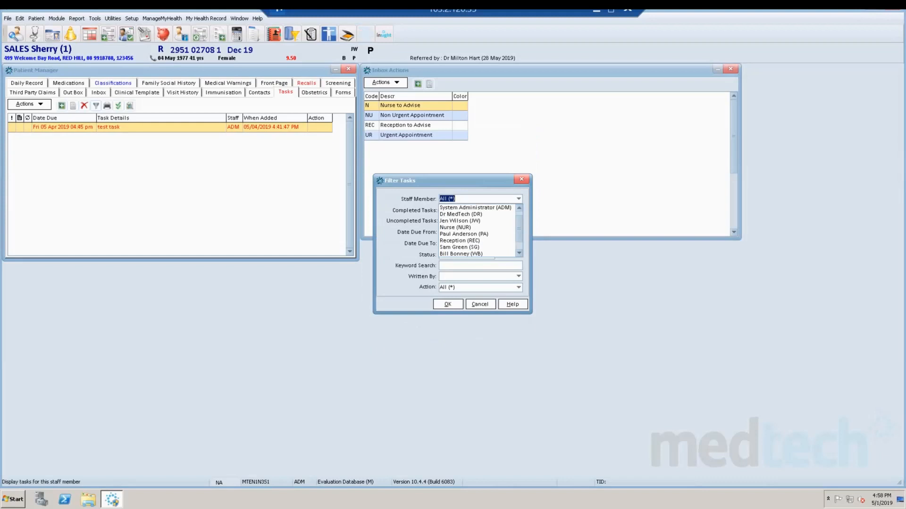
pyautogui.click(461, 214)
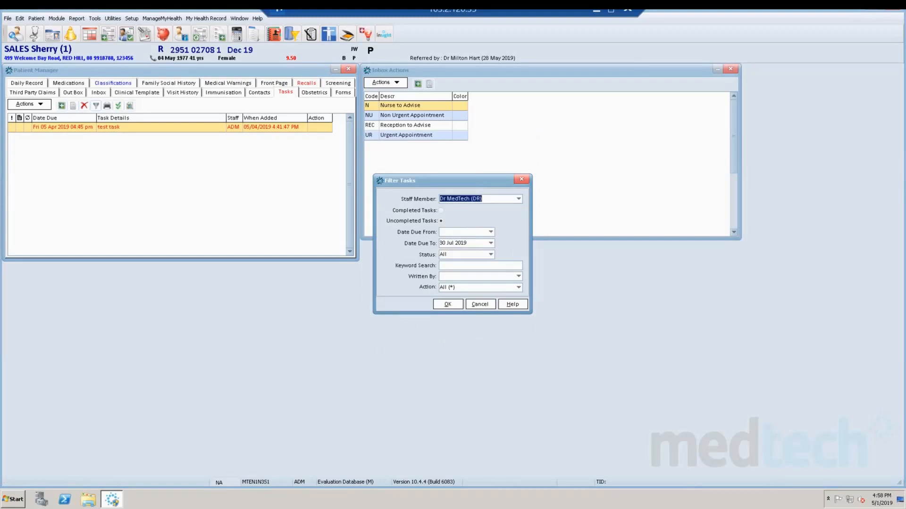